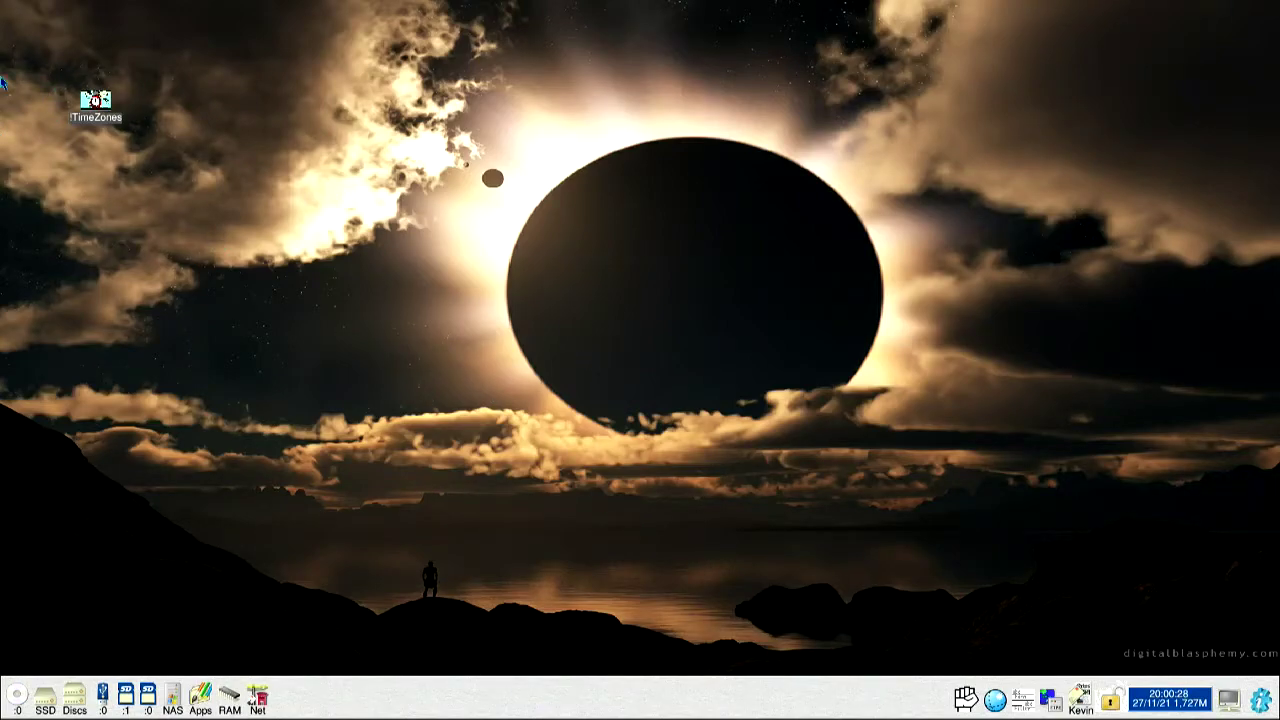
Step: Launch TimeZones, open its time zone finder window and retrieve the time zone info for Europe/London
double_click(96, 100)
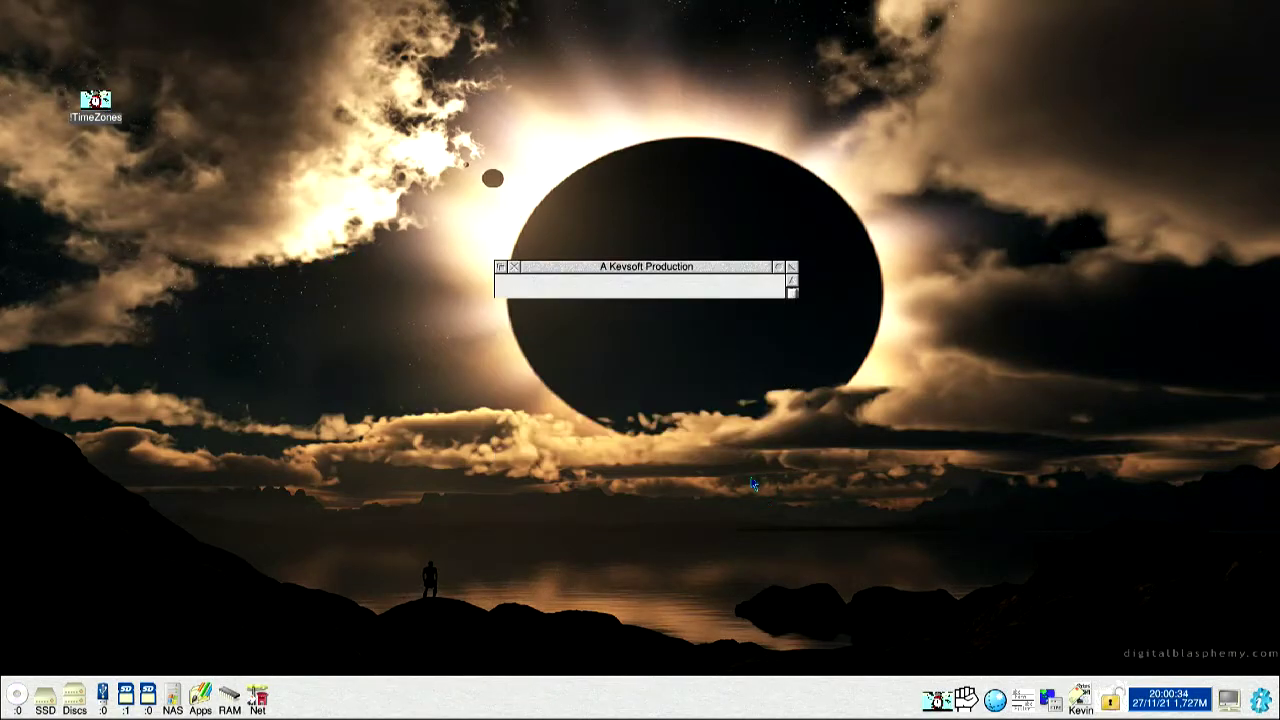
click(937, 698)
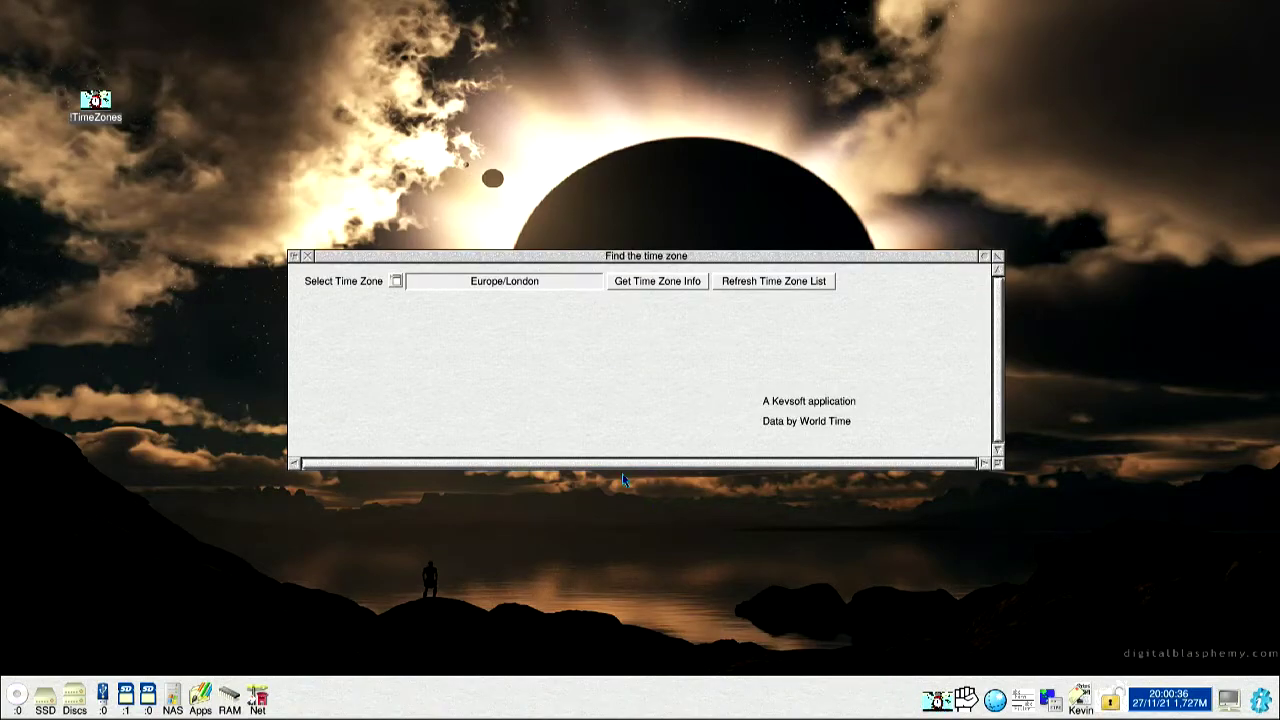
drag(502, 262, 381, 80)
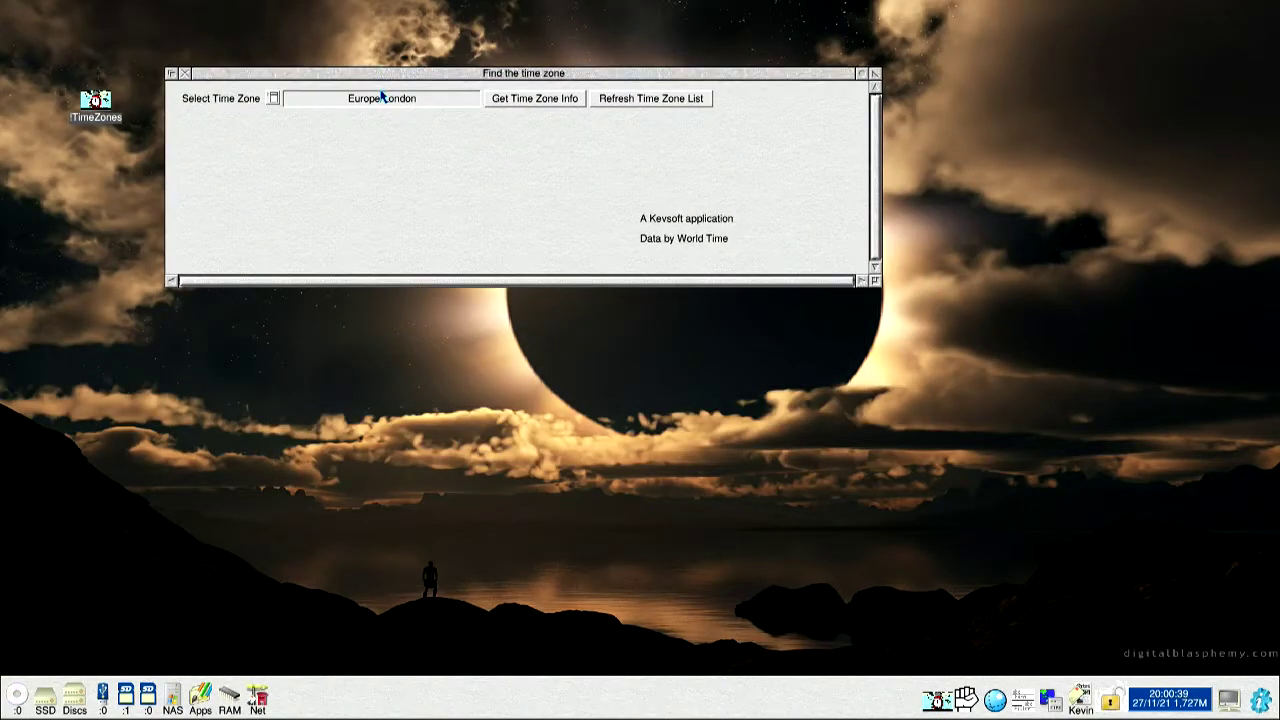
click(275, 99)
click(262, 76)
click(517, 104)
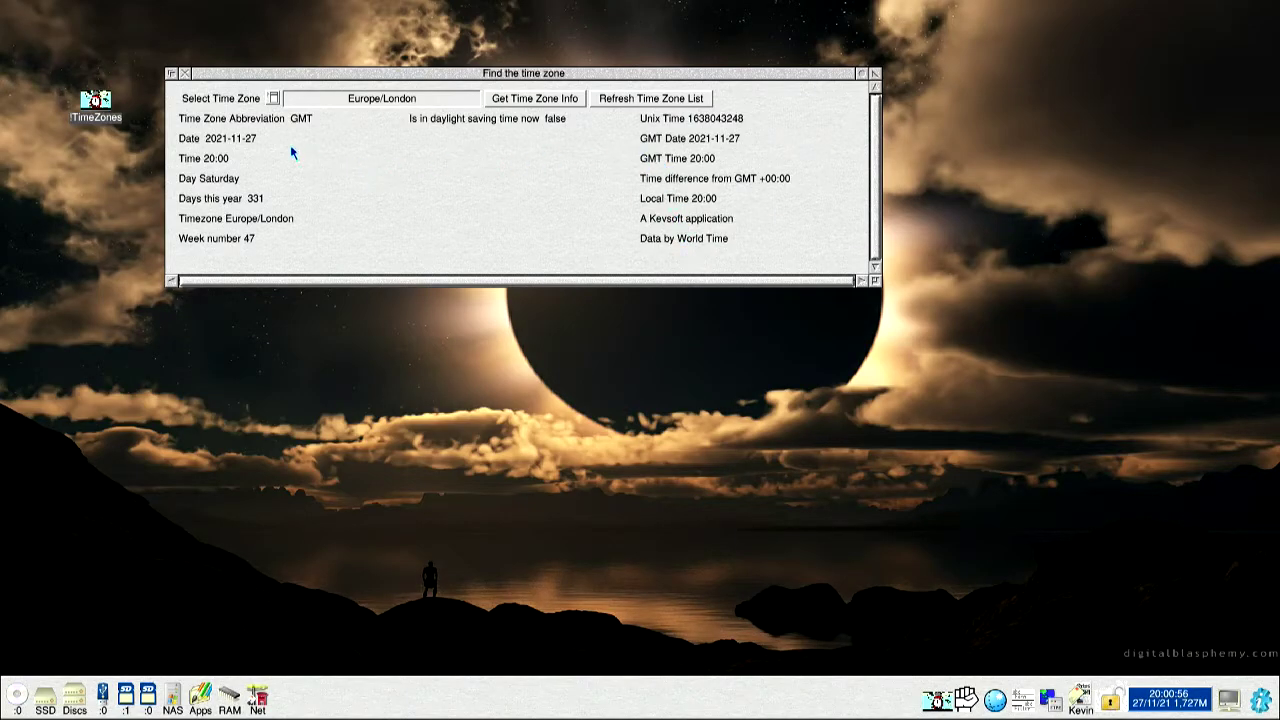
Step: Select the Australia/Broken_Hill time zone and retrieve its time zone info
click(276, 101)
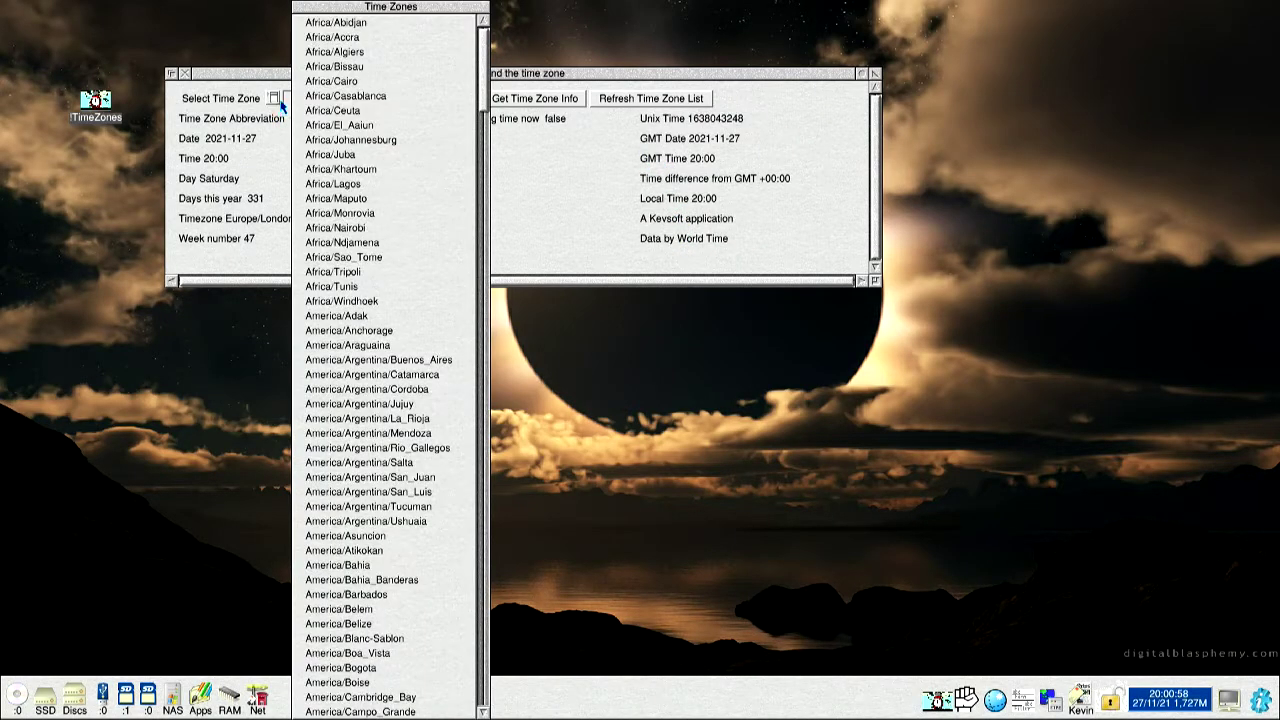
scroll(343, 176, down, 15)
scroll(343, 176, down, 6)
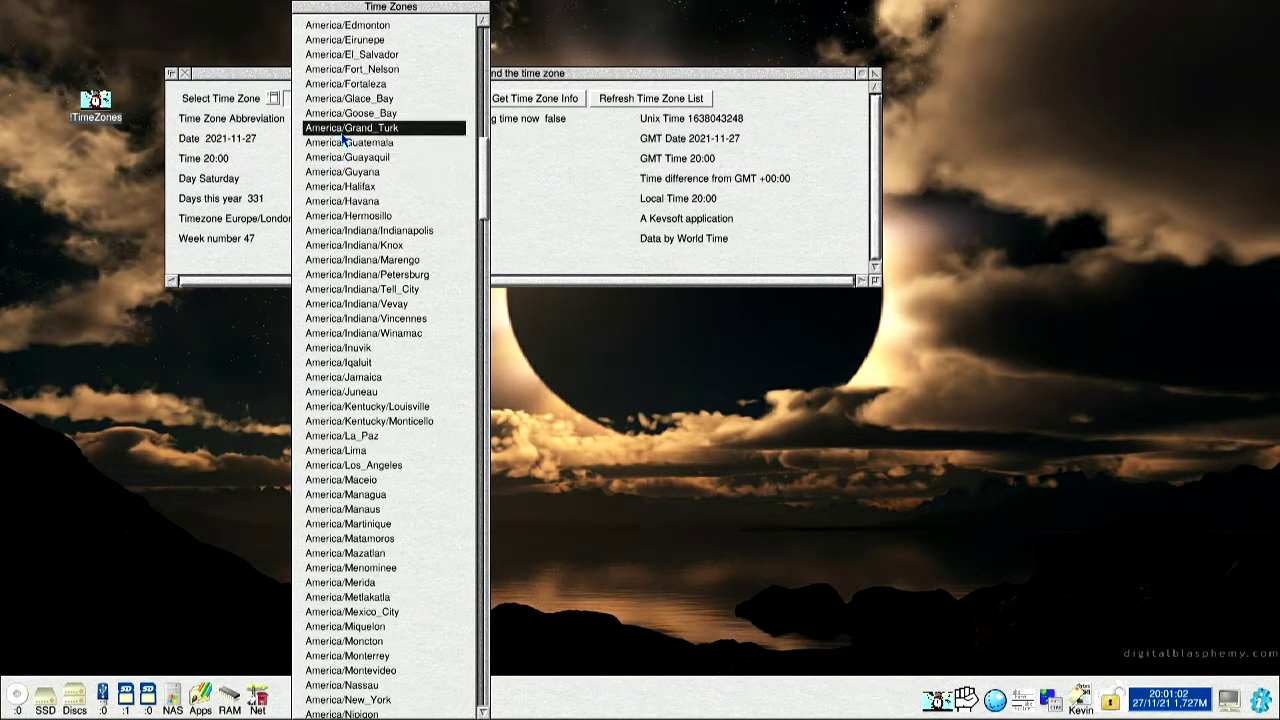
scroll(357, 130, down, 20)
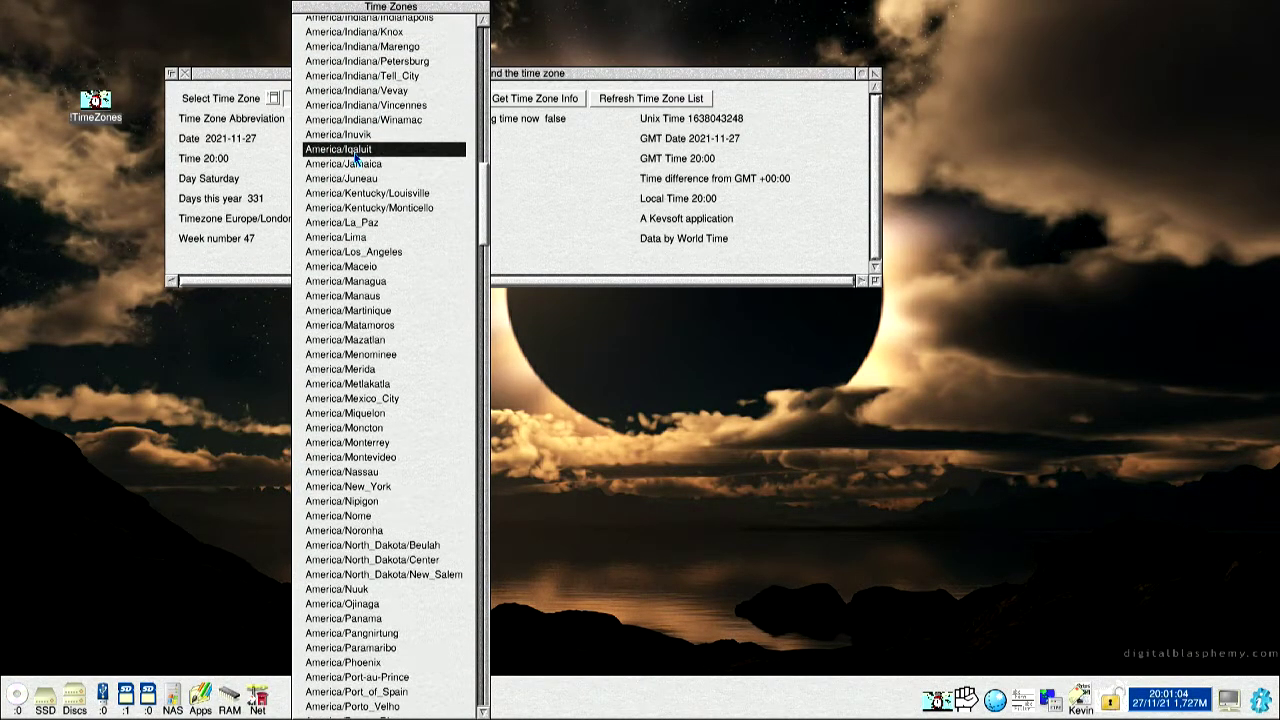
scroll(352, 166, down, 20)
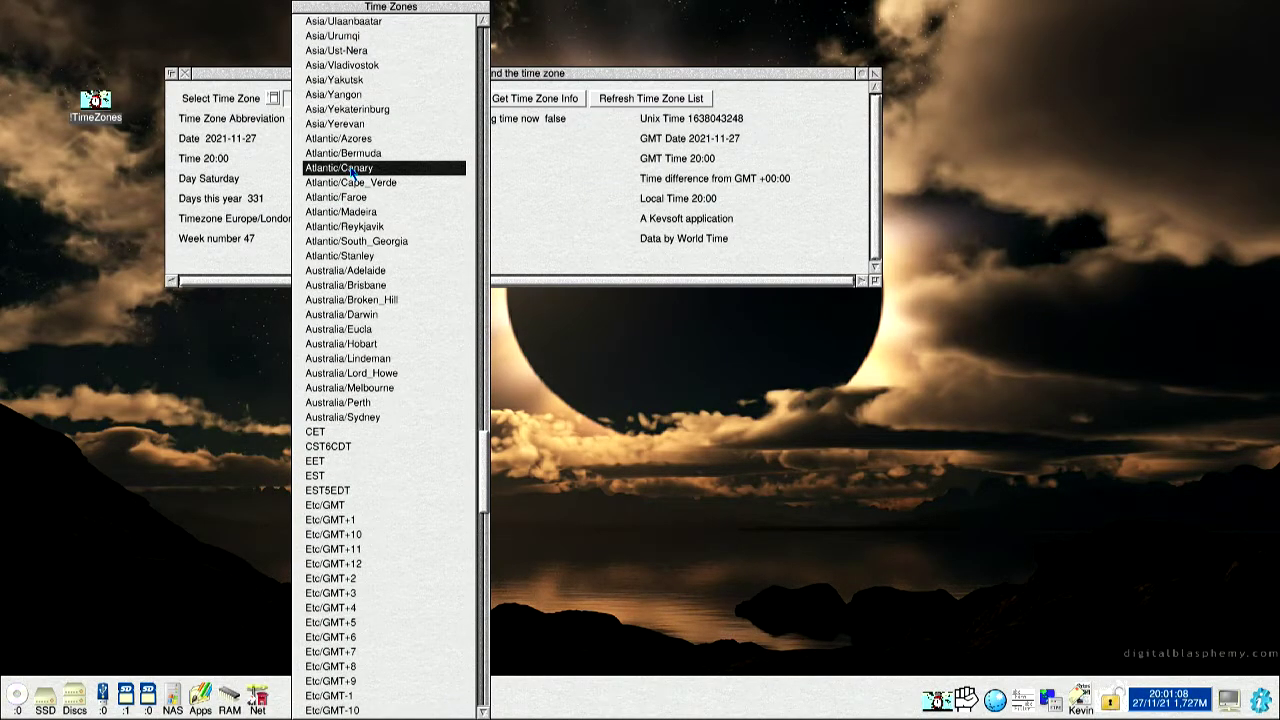
scroll(352, 172, down, 3)
click(352, 254)
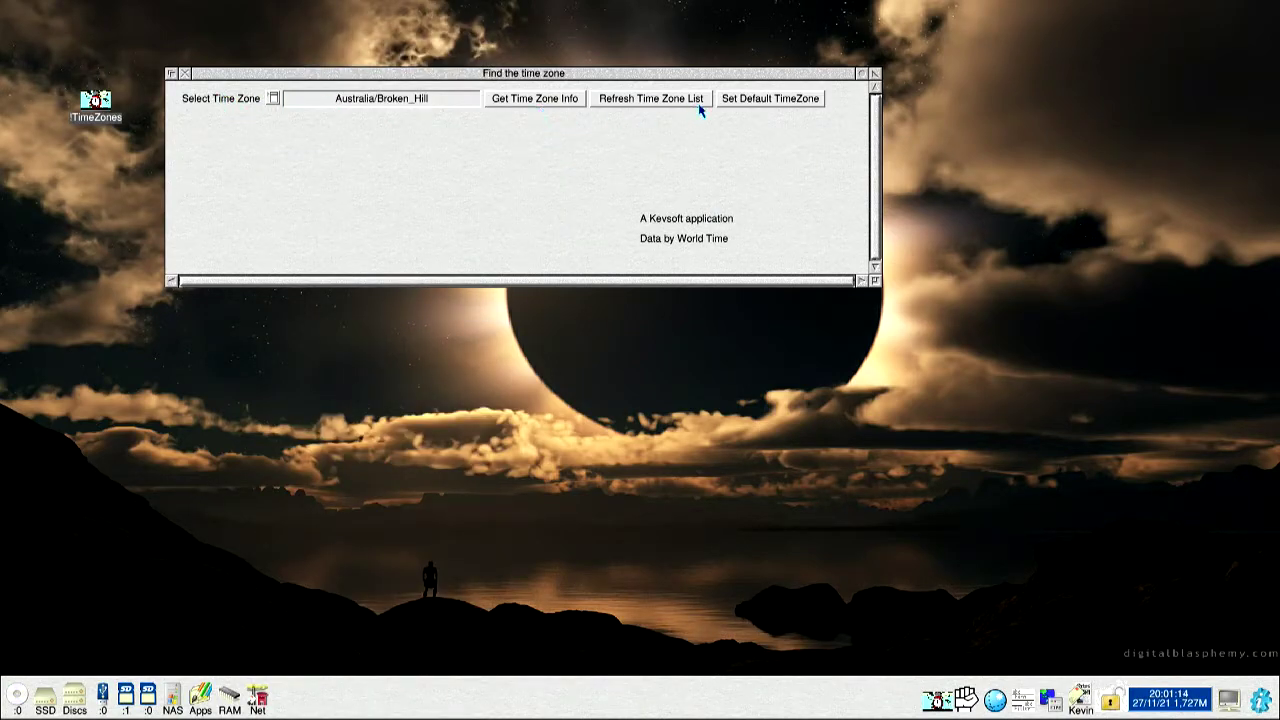
click(528, 101)
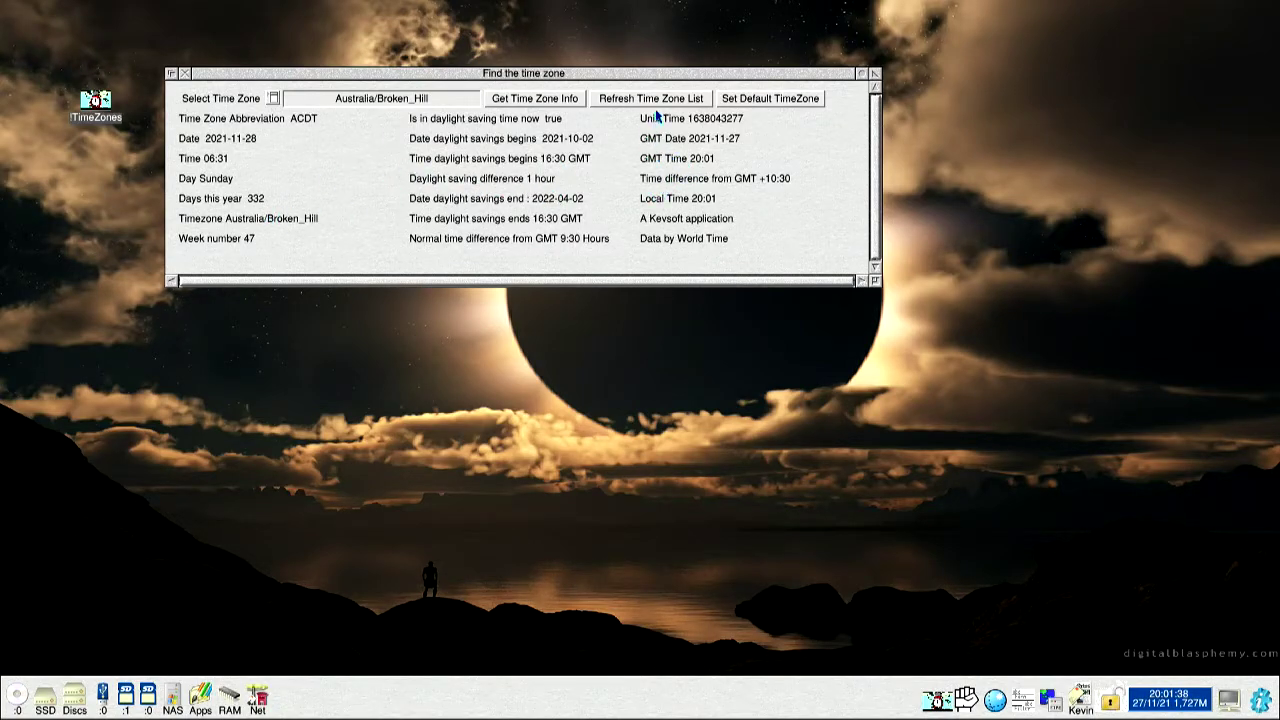
Step: Set Australia/Broken_Hill as the default time zone and quit TimeZones
click(726, 104)
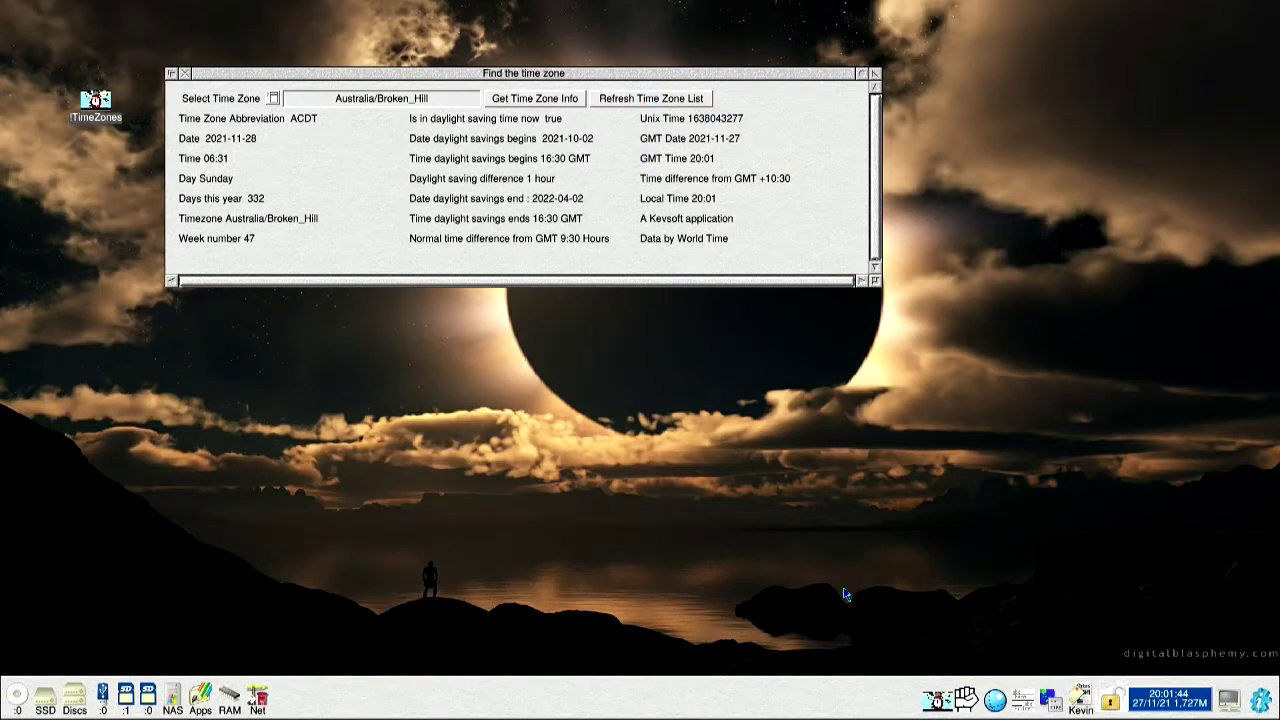
middle_click(936, 700)
click(934, 683)
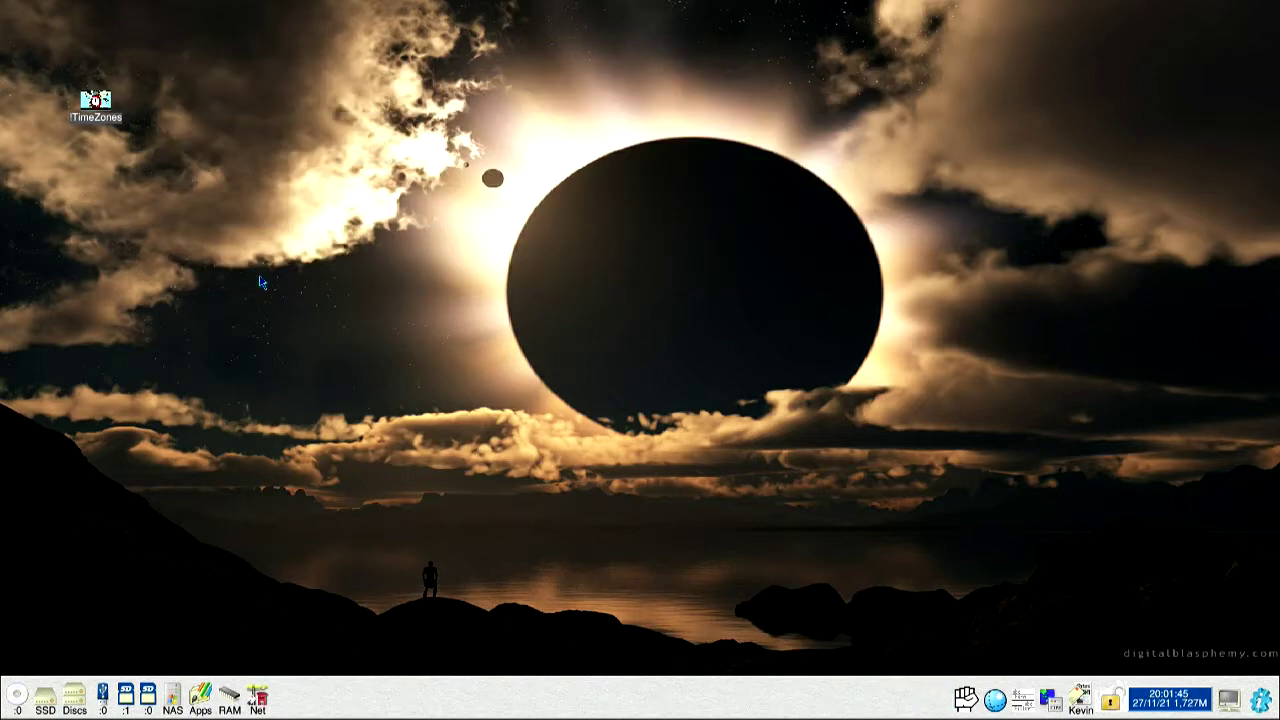
Step: Relaunch TimeZones, reposition its finder window and retrieve the info for the preselected default time zone
double_click(97, 100)
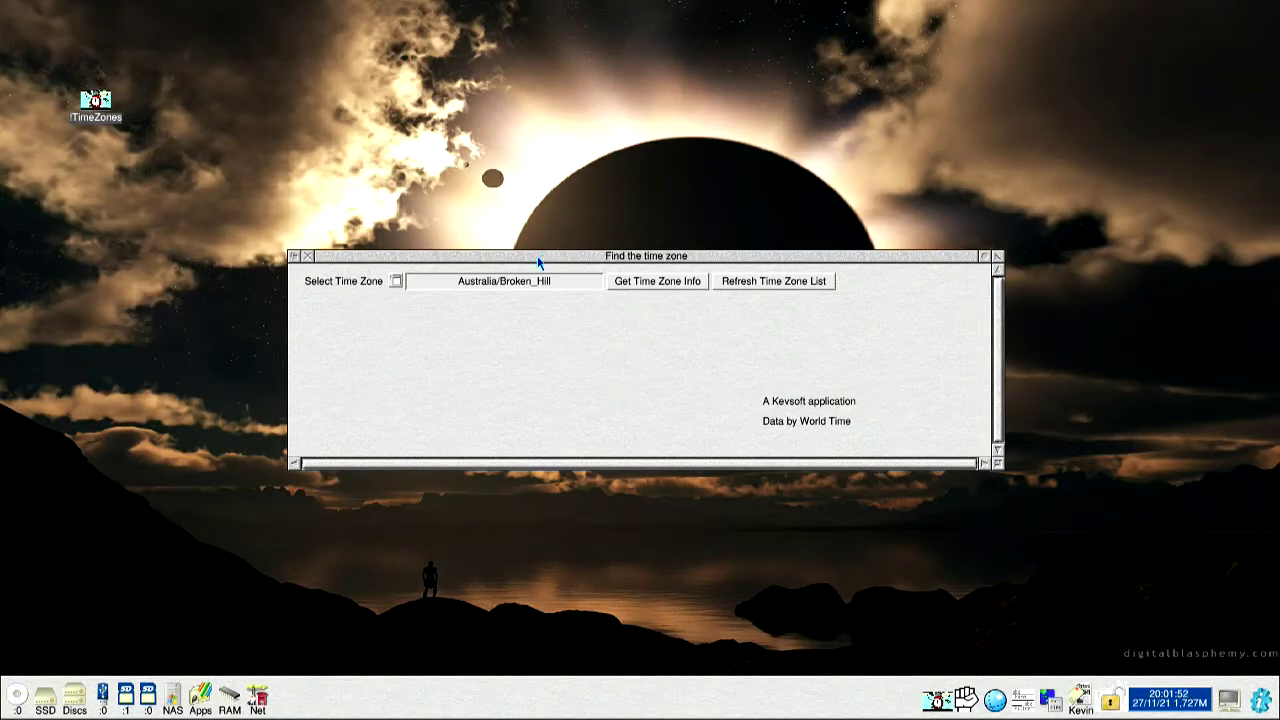
drag(536, 258, 444, 146)
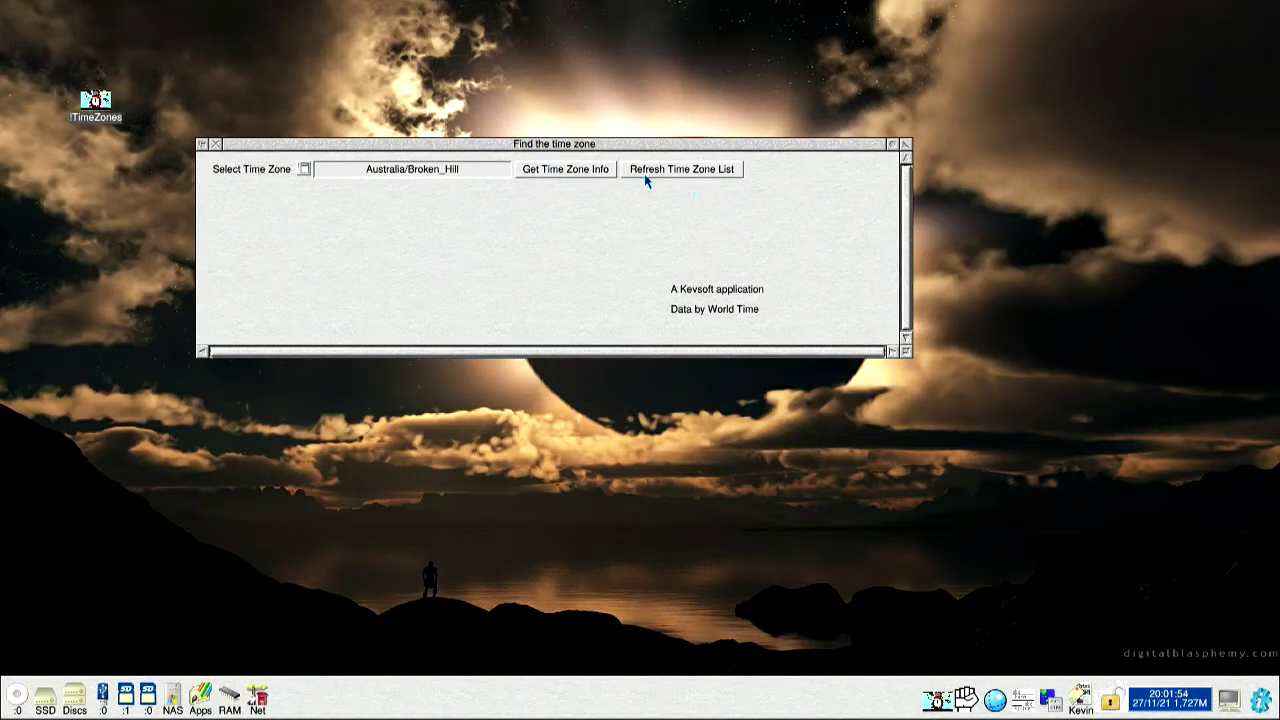
click(556, 172)
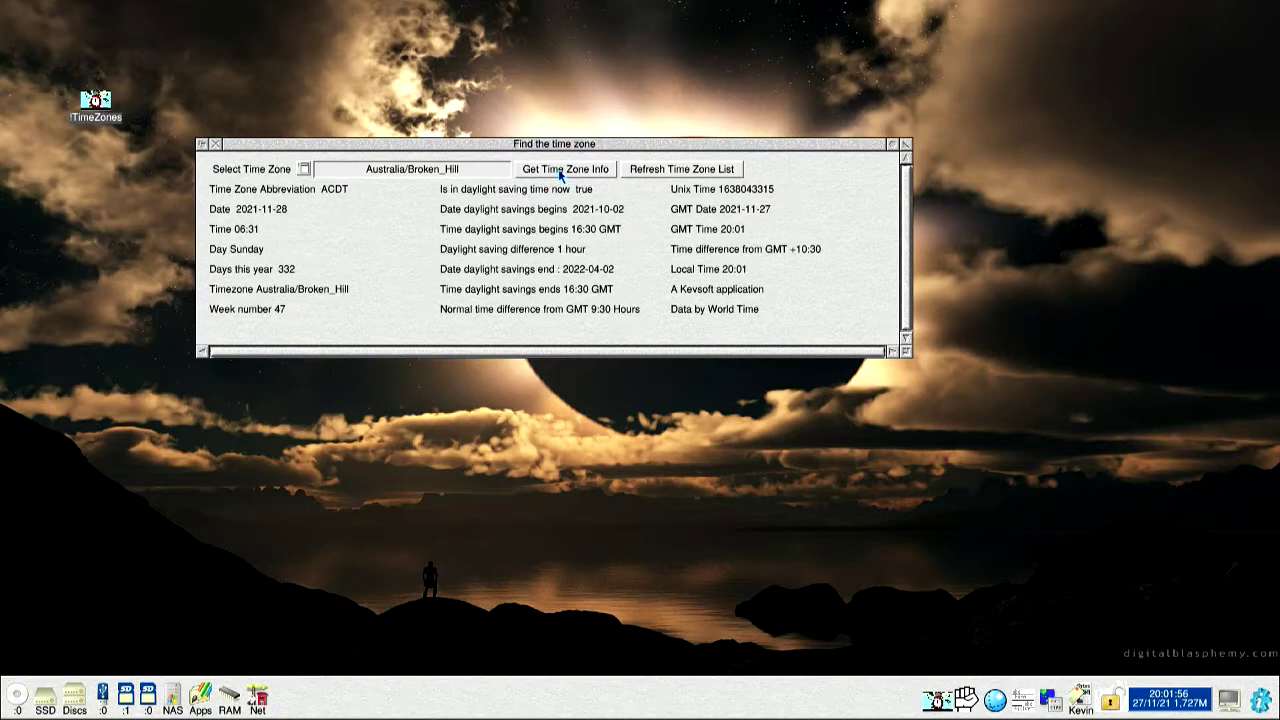
Step: Open the prompt for refreshing the time zone list and dismiss it without downloading
click(647, 172)
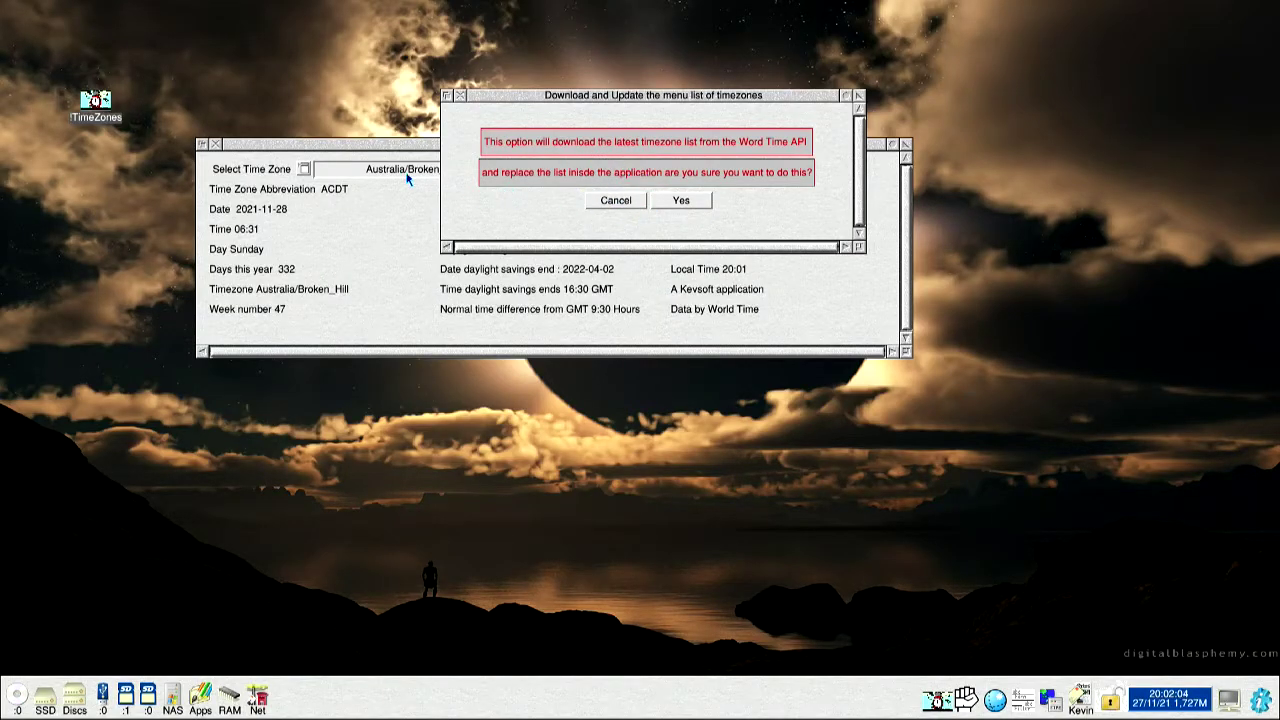
click(458, 95)
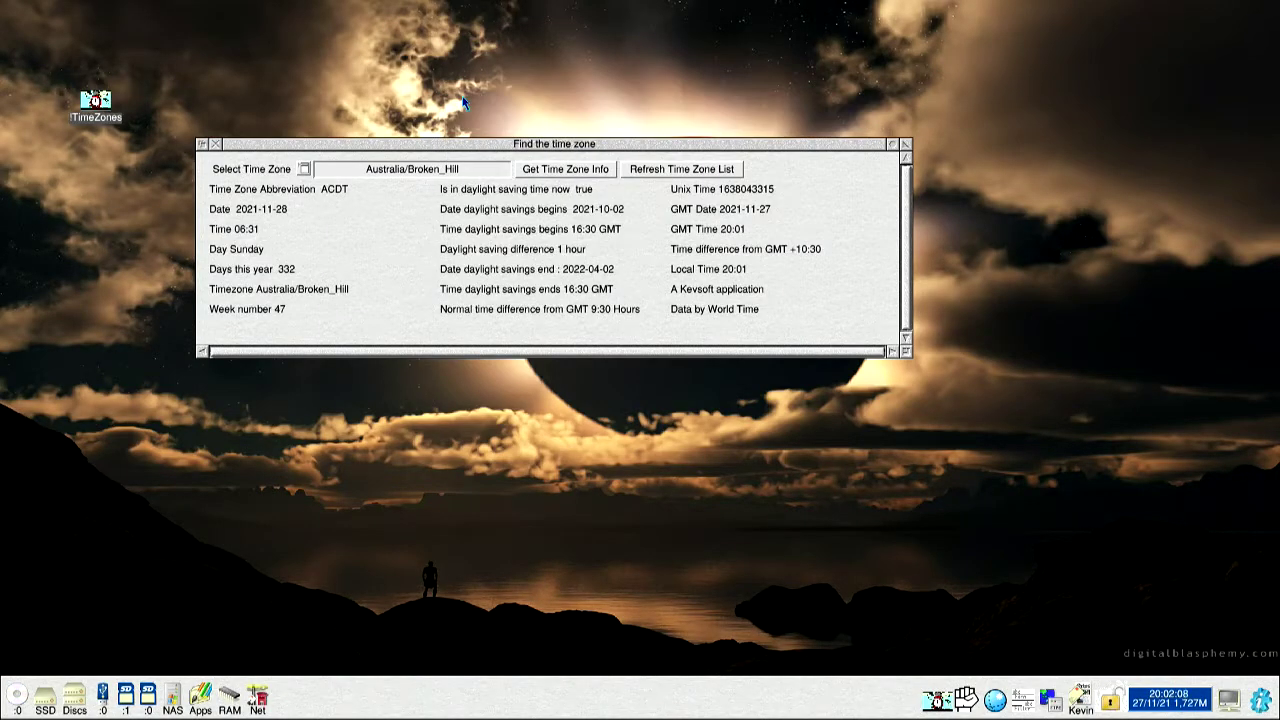
Step: Open the web page explaining the ACDT time zone abbreviation, read through its timing details and close it
click(330, 195)
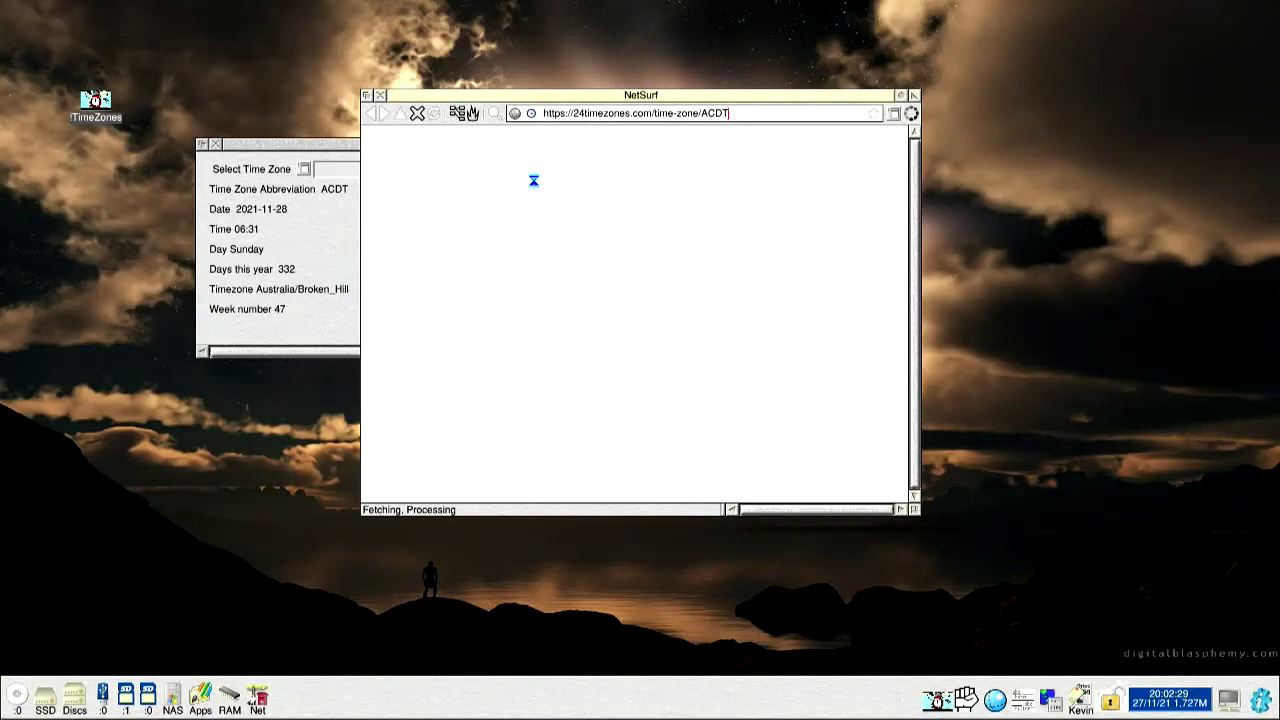
scroll(530, 200, down, 4)
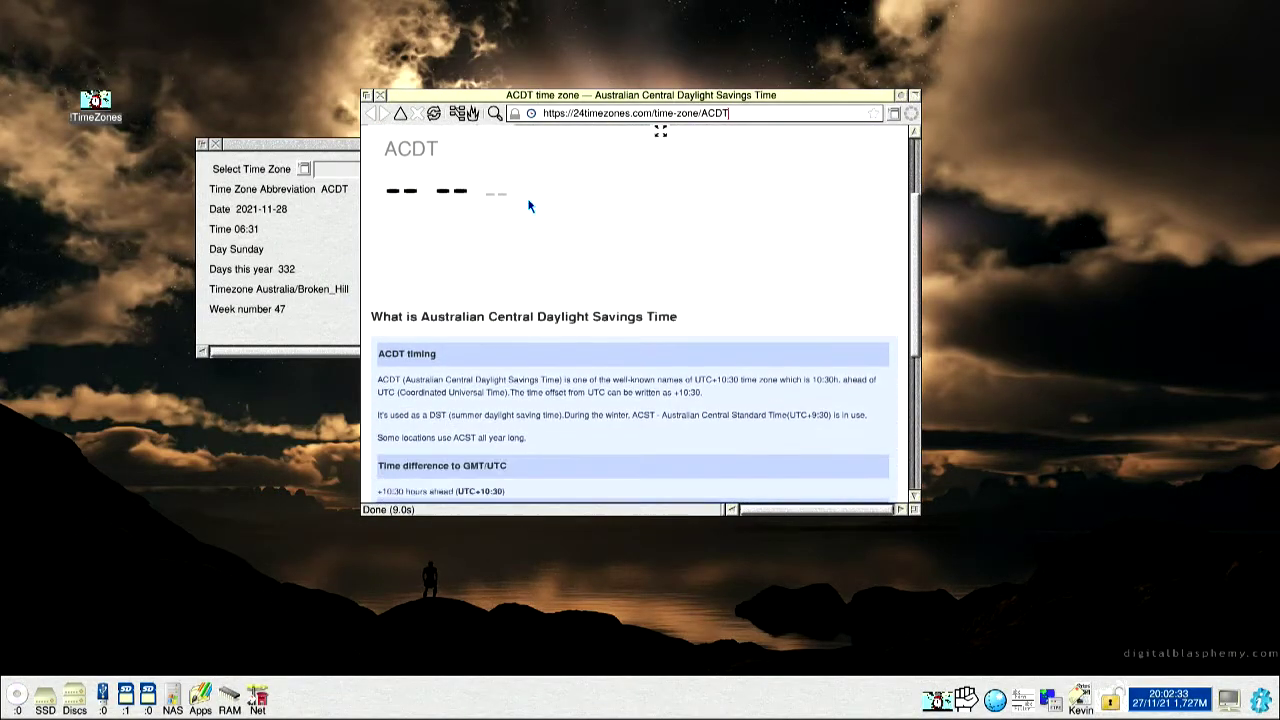
scroll(528, 204, down, 3)
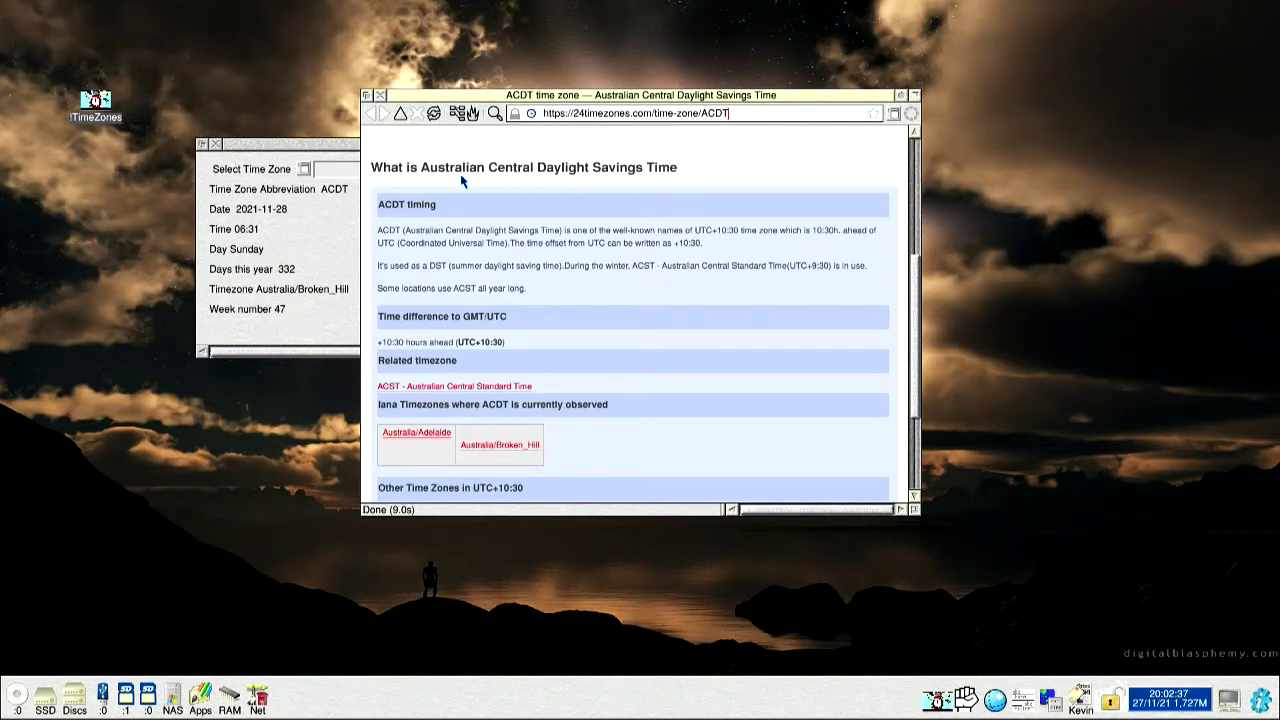
click(380, 95)
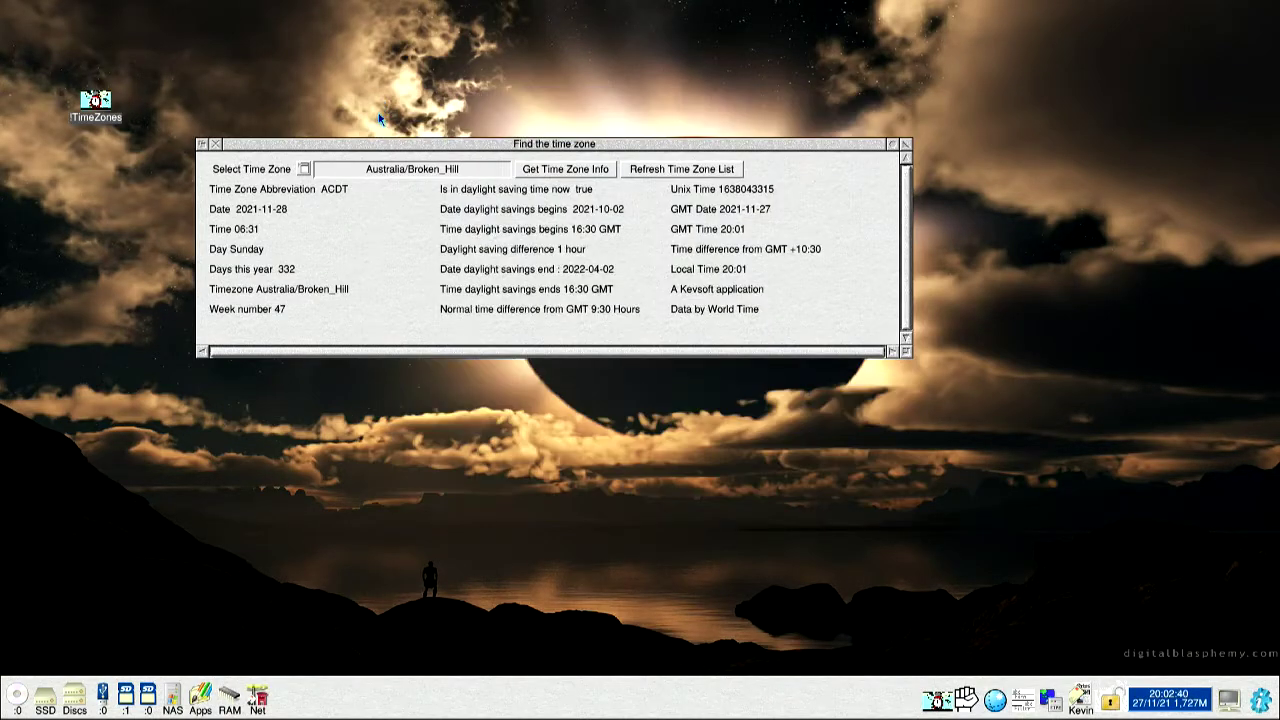
Step: Open the World Time API page for the Australia/Broken_Hill time zone, view its local time details and close it
click(332, 303)
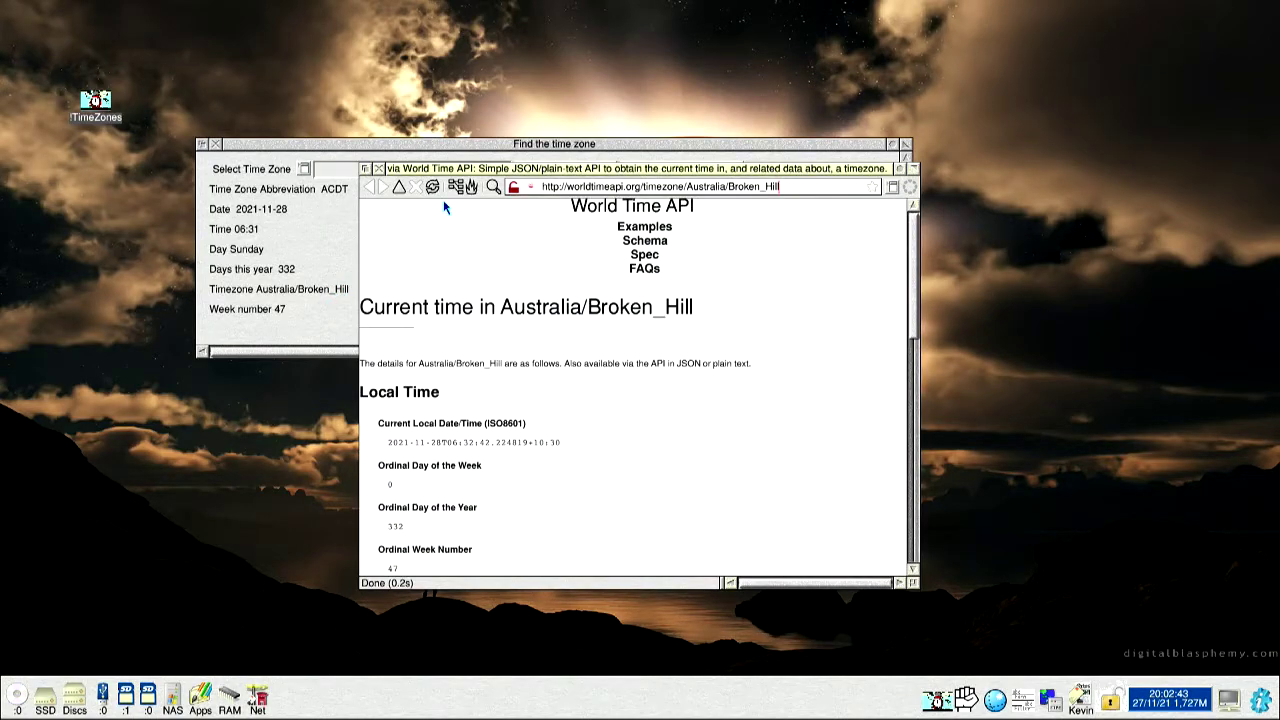
scroll(448, 286, down, 5)
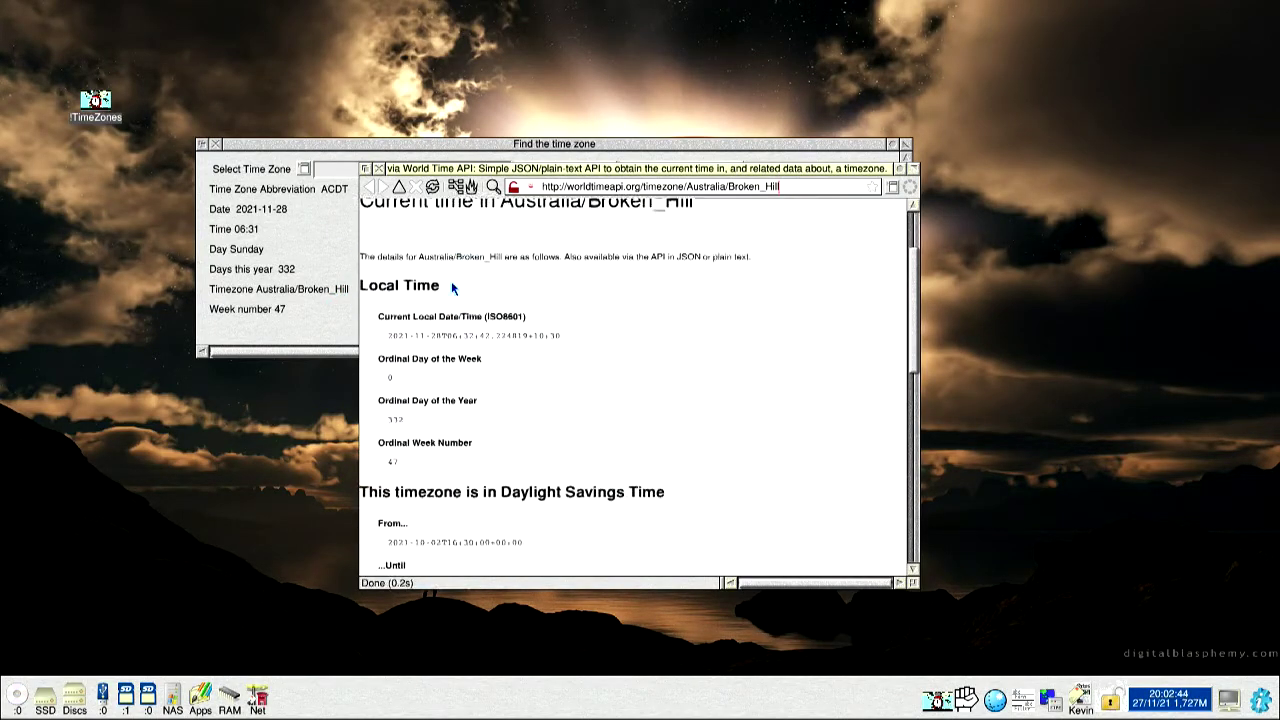
click(379, 168)
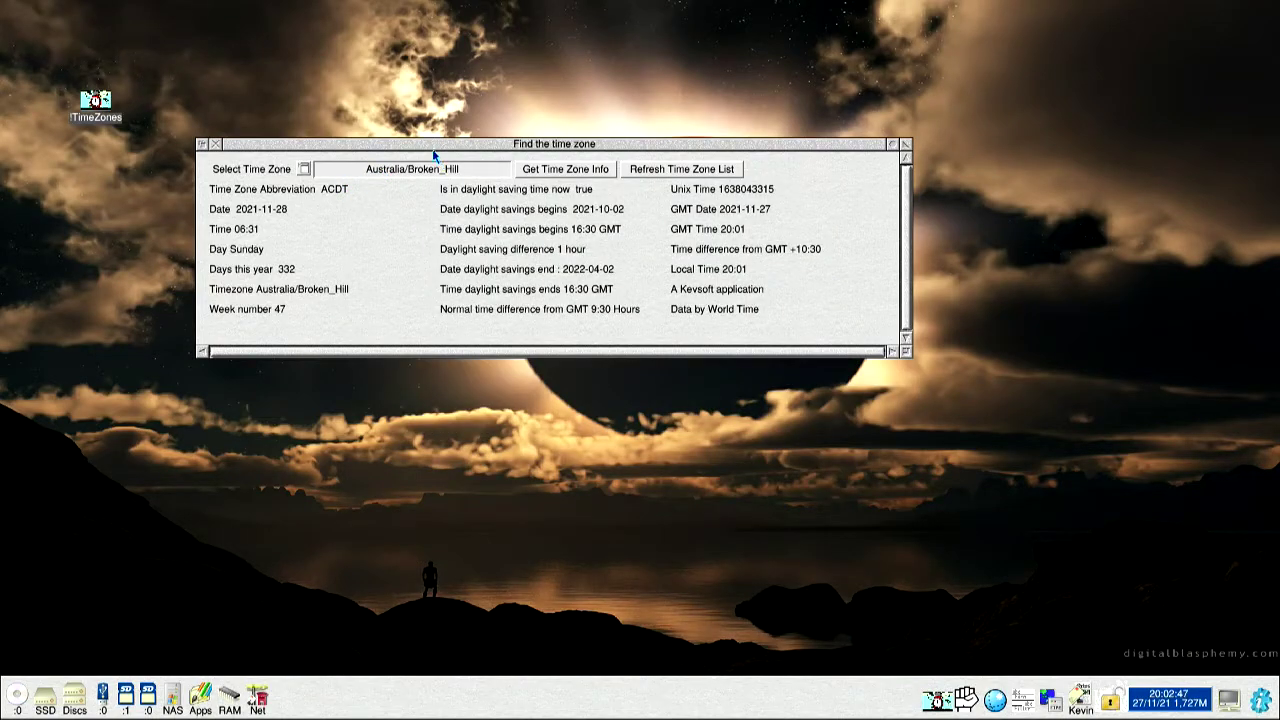
Step: View the Kevsoft and World Time websites linked from the finder window's credits, closing each page after viewing
drag(434, 155, 371, 137)
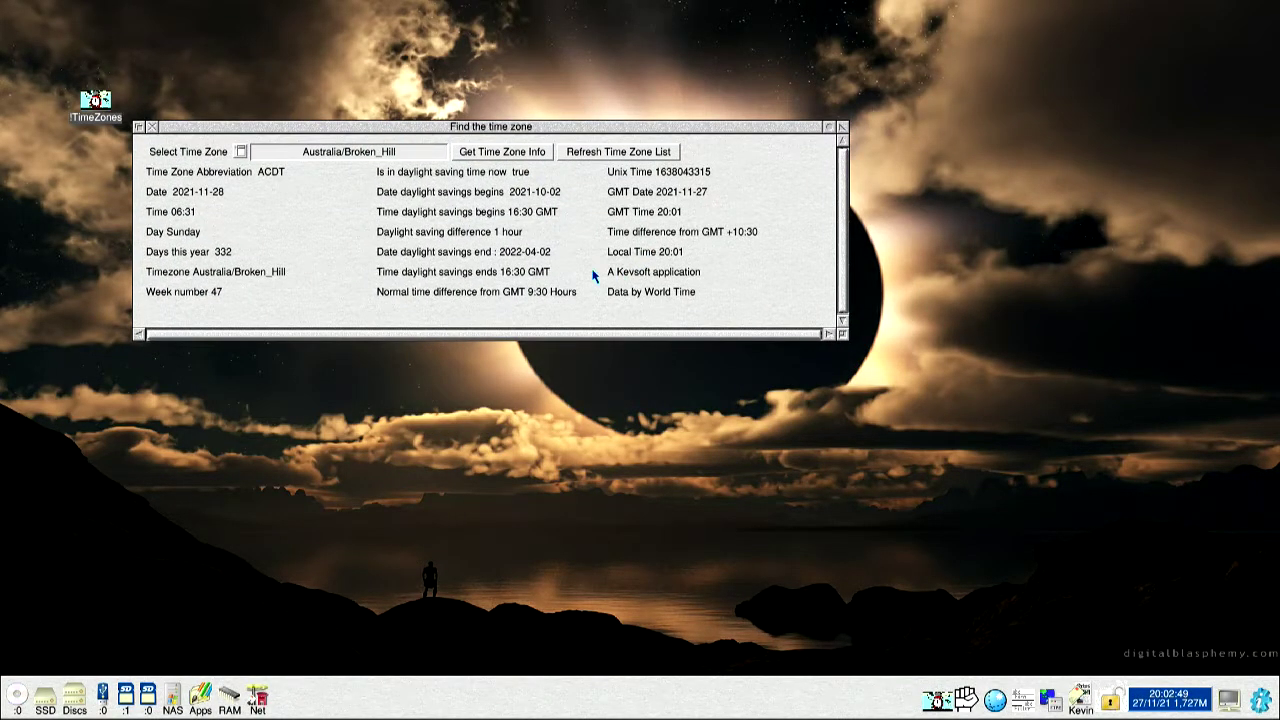
click(634, 283)
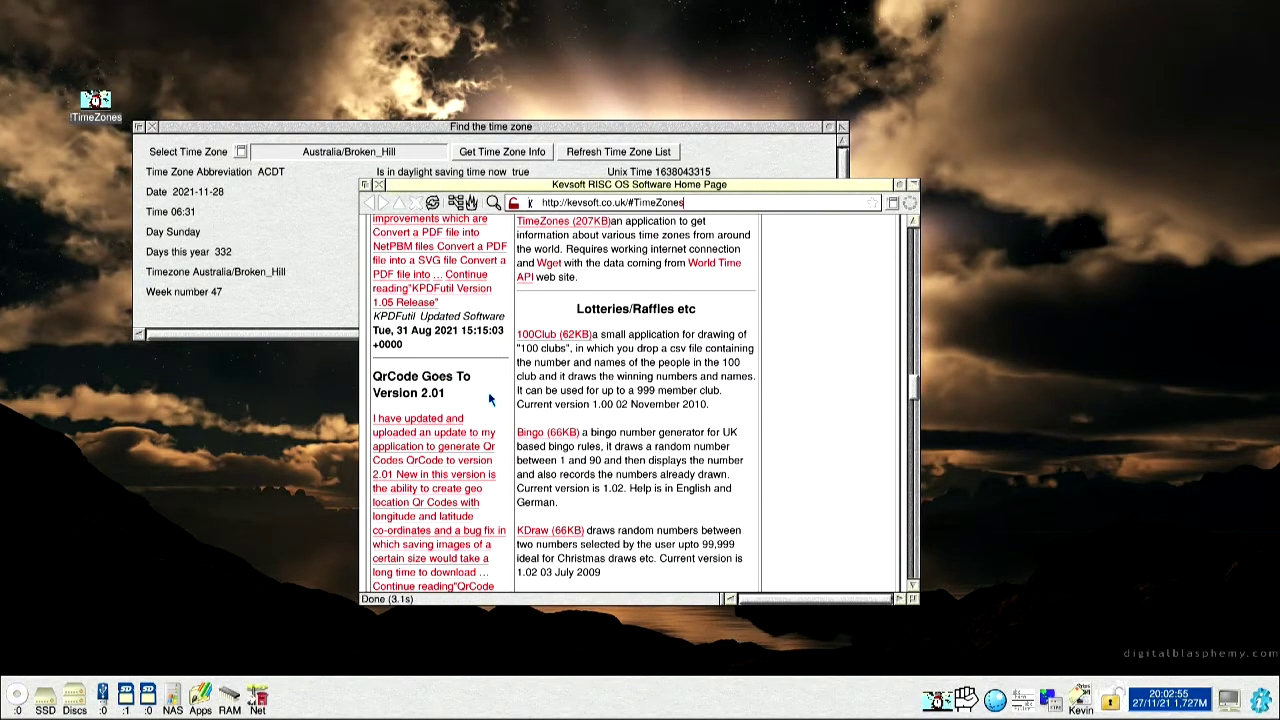
click(380, 186)
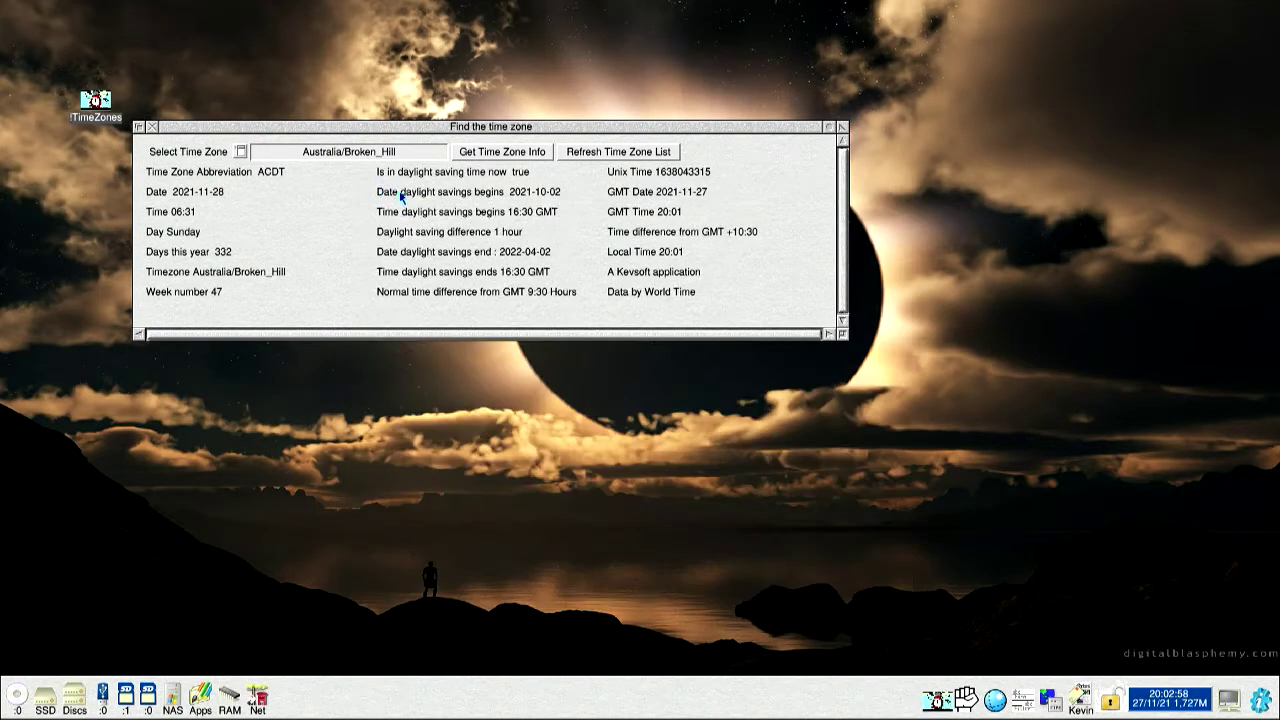
click(657, 298)
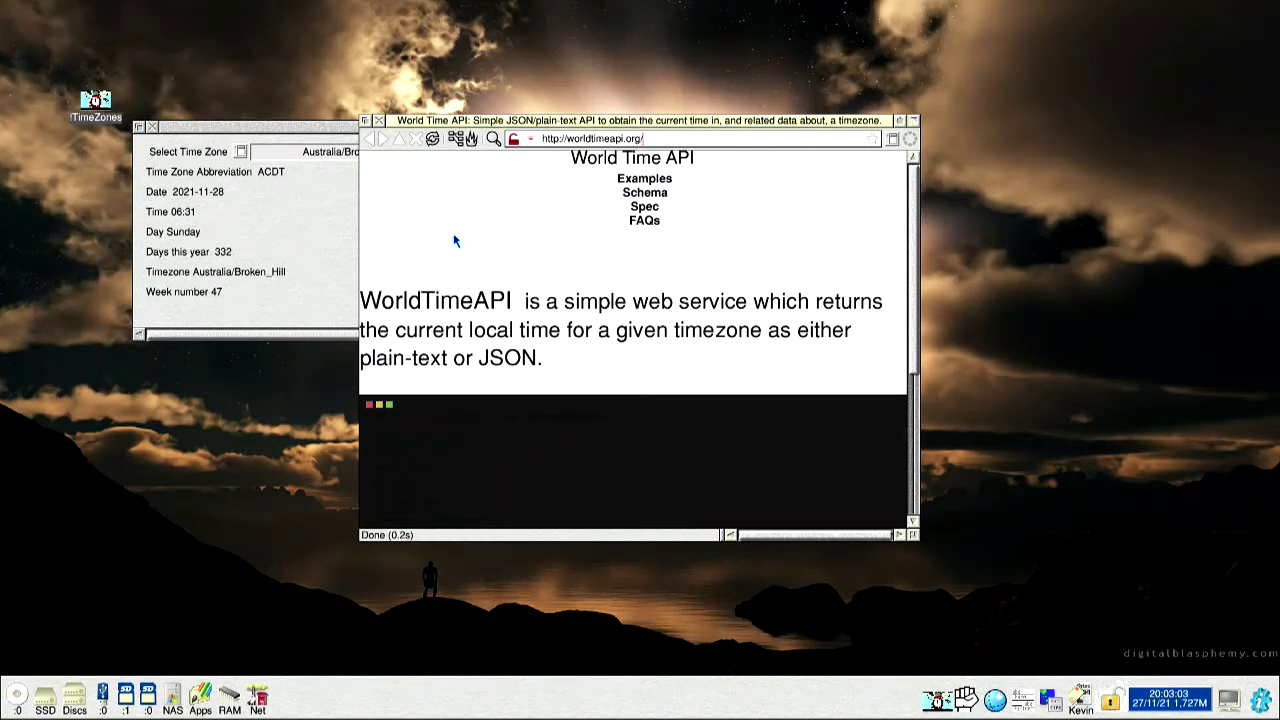
click(378, 121)
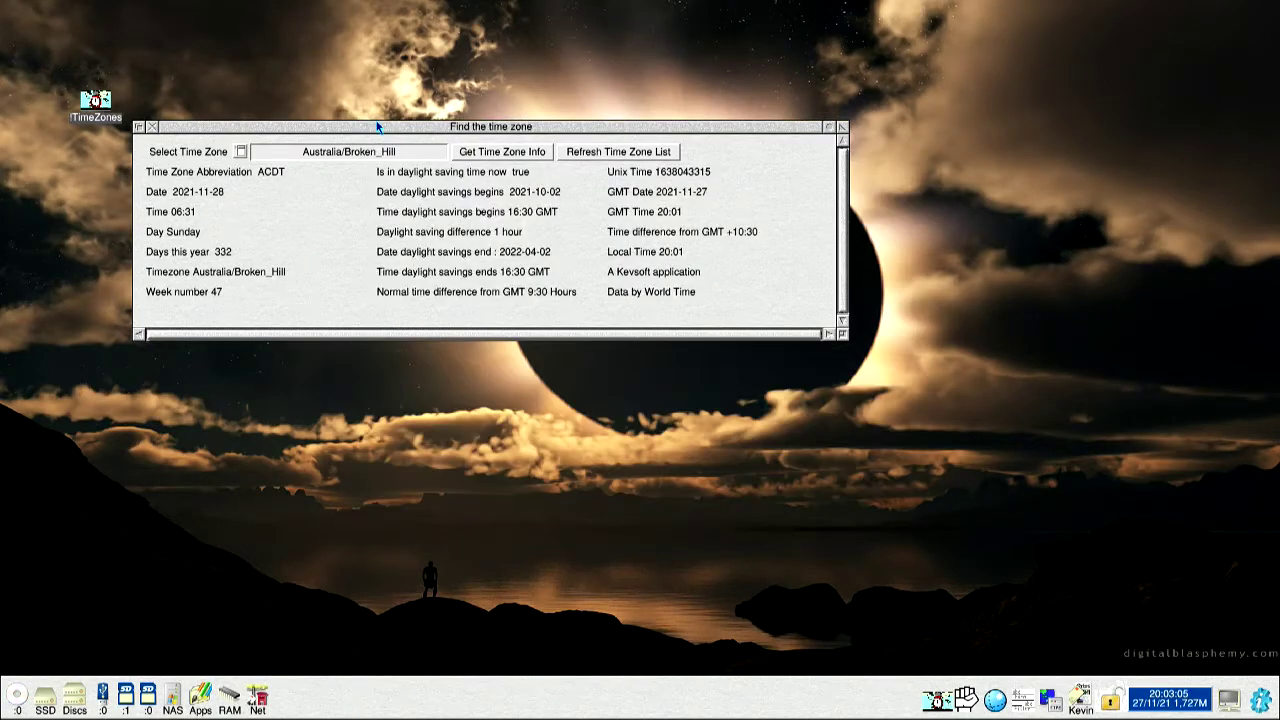
drag(378, 130, 380, 117)
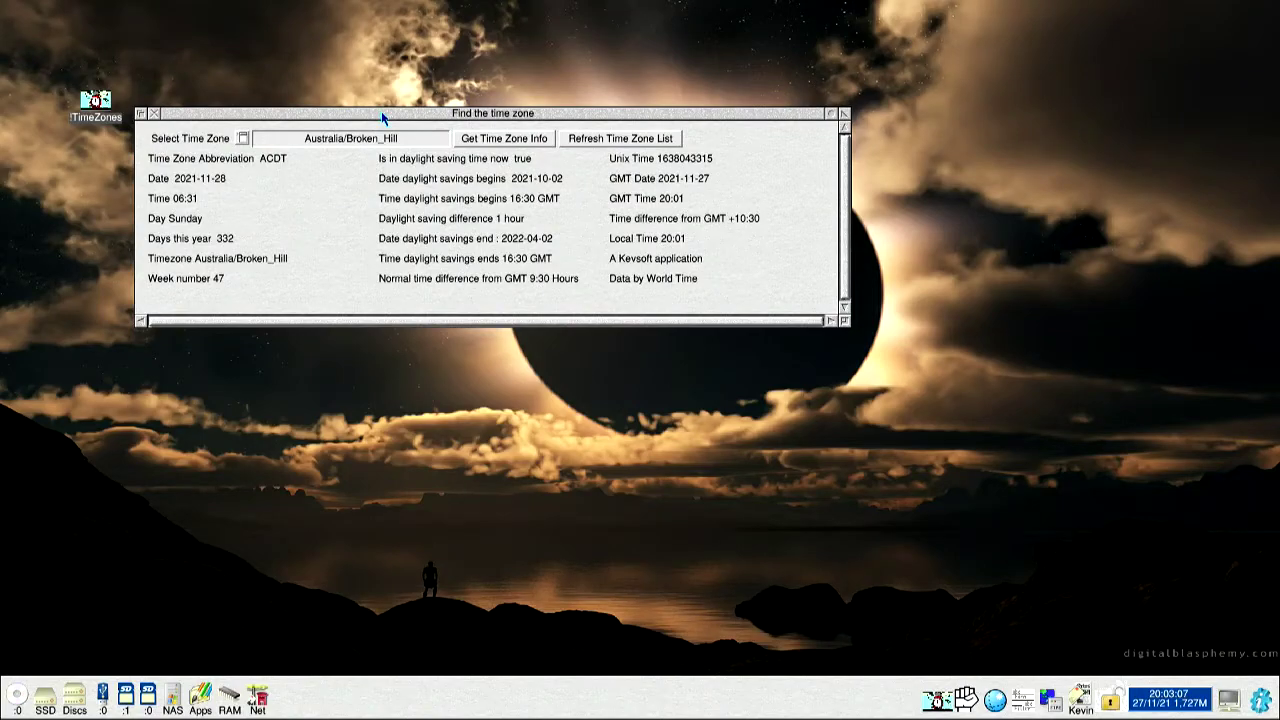